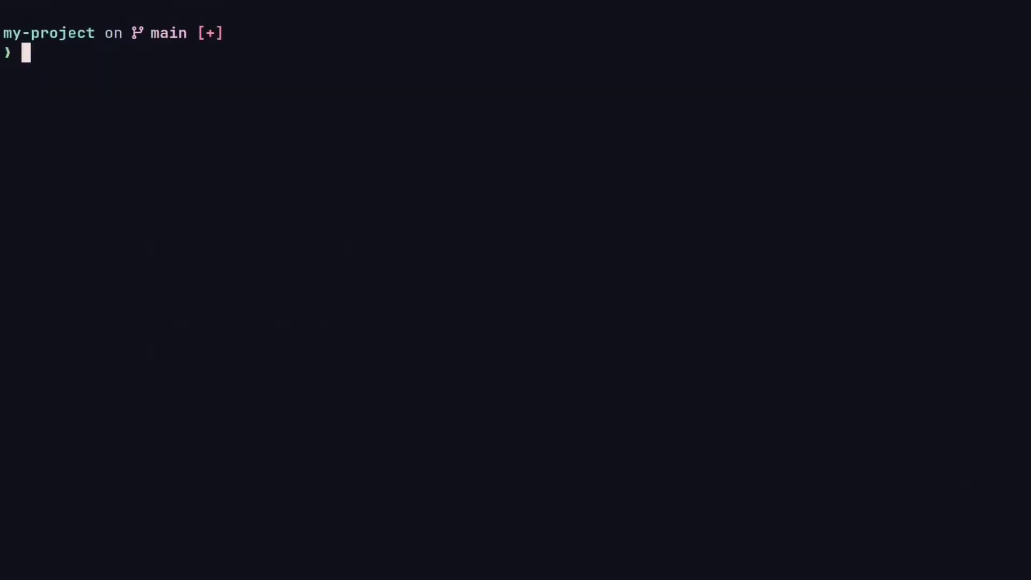
type("nix flake ")
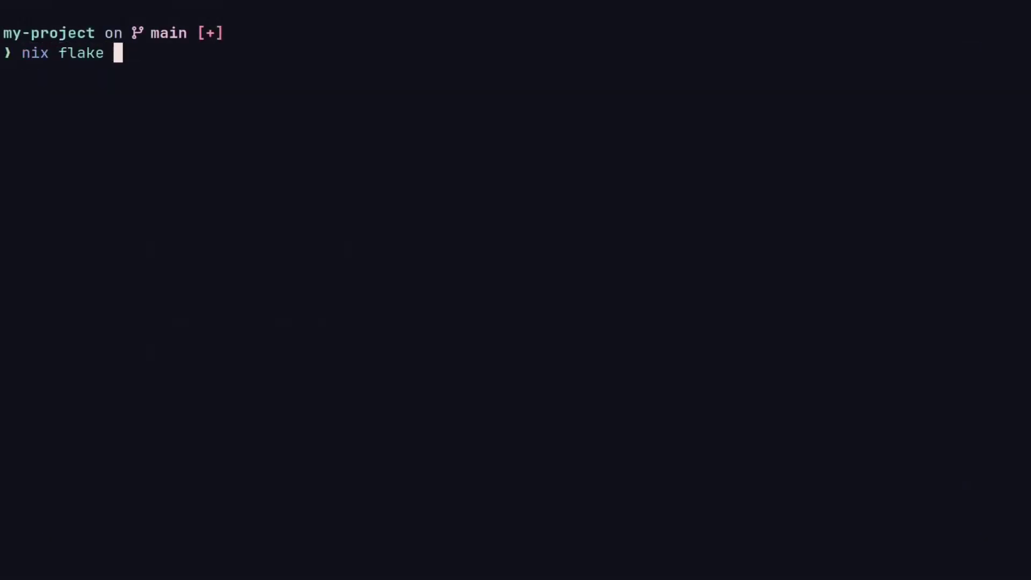
type("show")
Run 'nix flake show' to list default devShells for all four systems
key("Return")
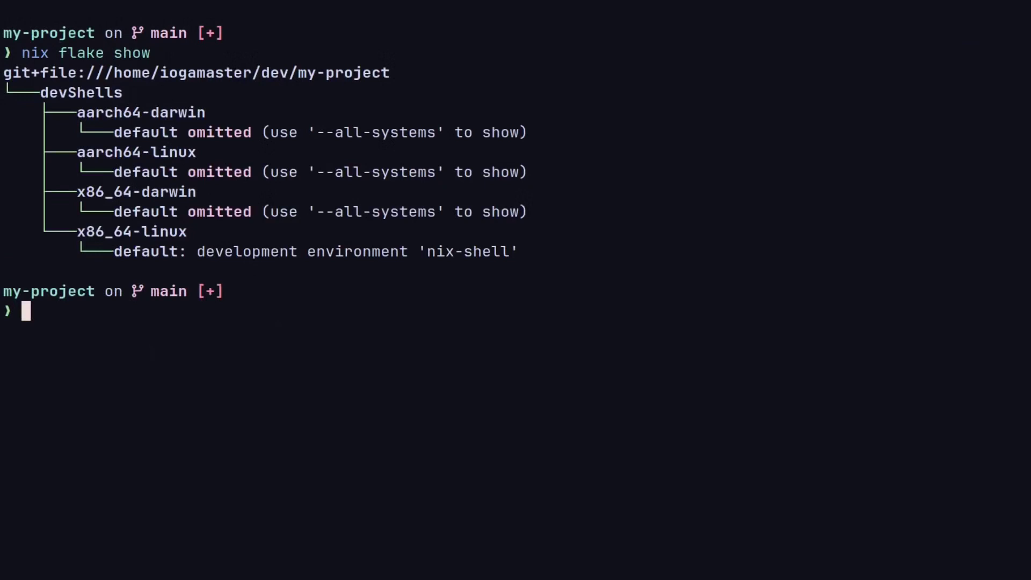